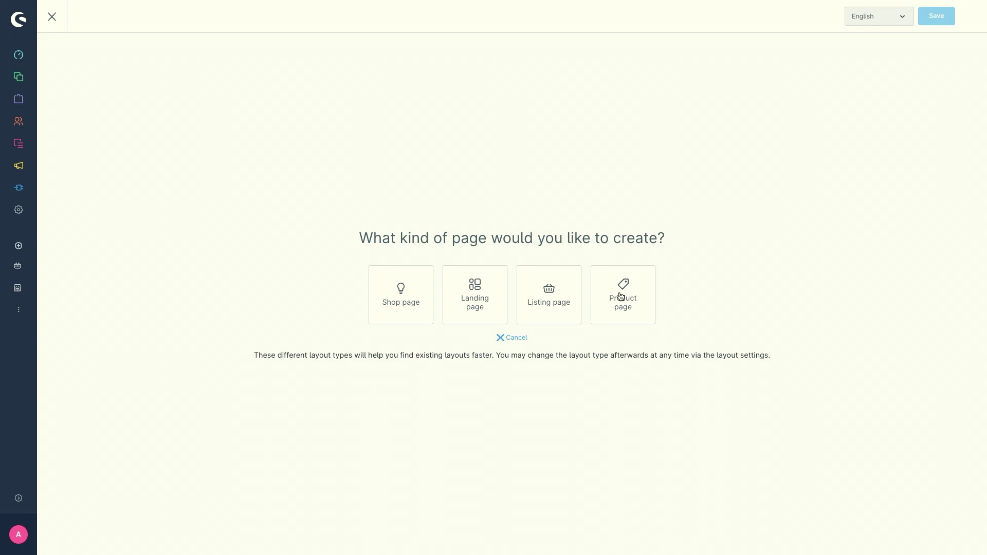
Step: Choose Product page as the layout type and start it with a full-width section
left_click(621, 296)
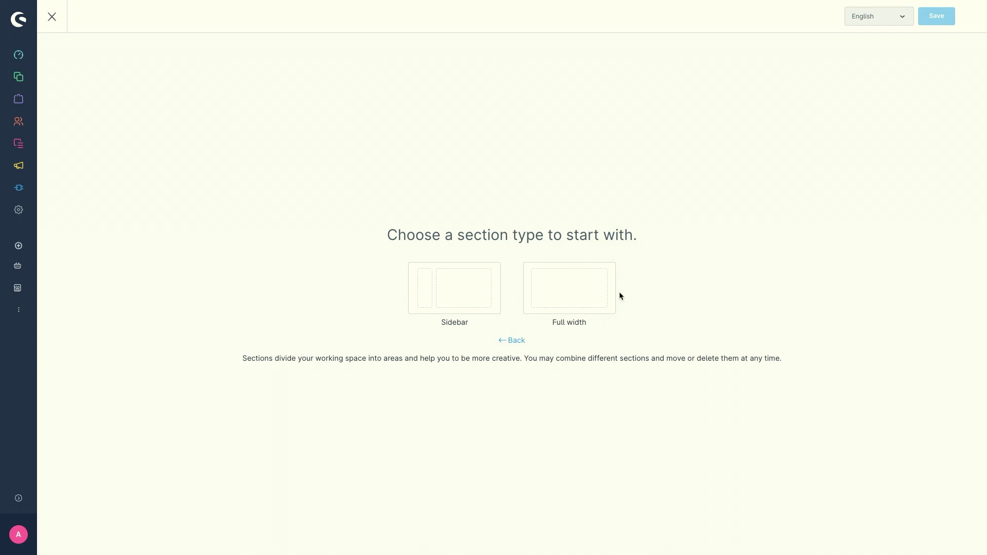
left_click(595, 296)
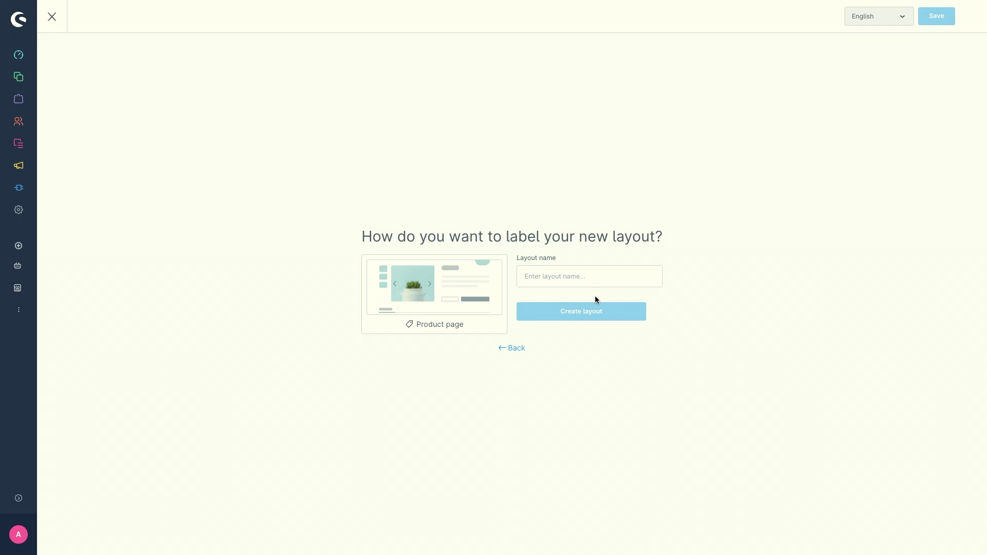
Step: Name the new layout TEST, create it, and show its general settings
left_click(559, 278)
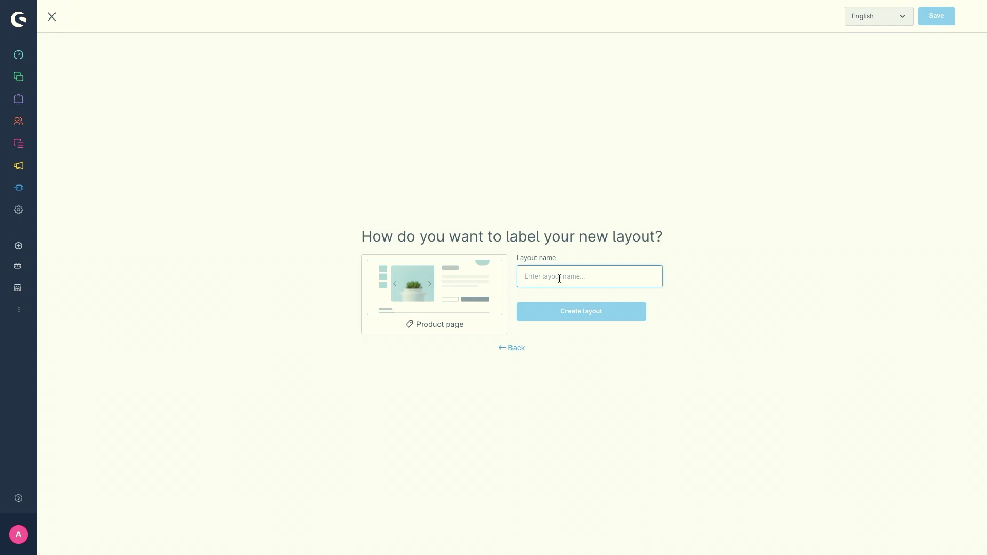
type("TEST")
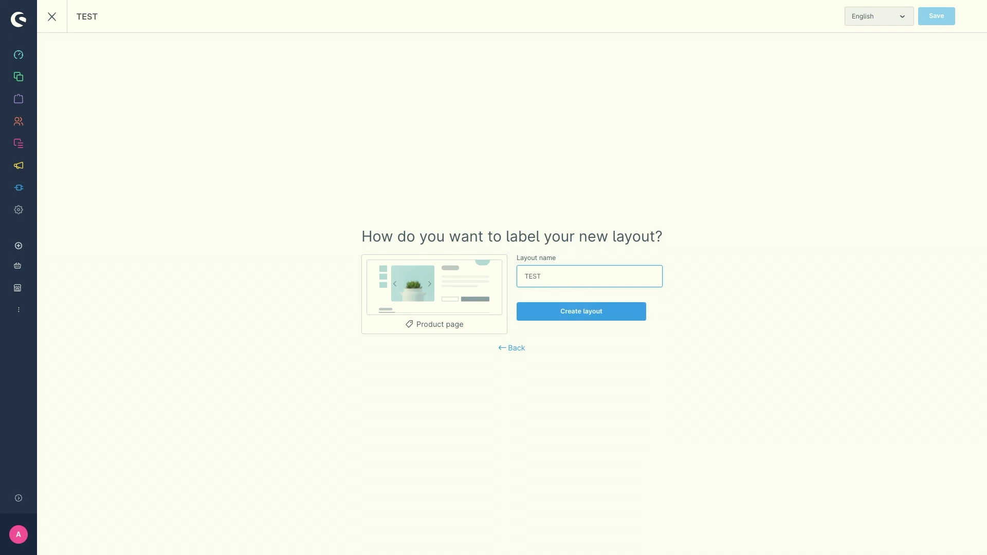
left_click(608, 316)
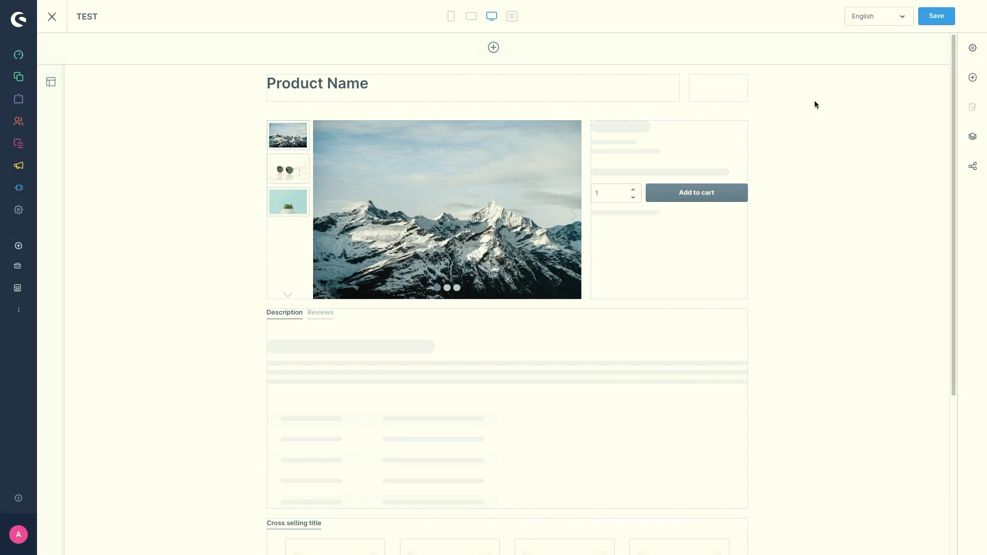
left_click(976, 52)
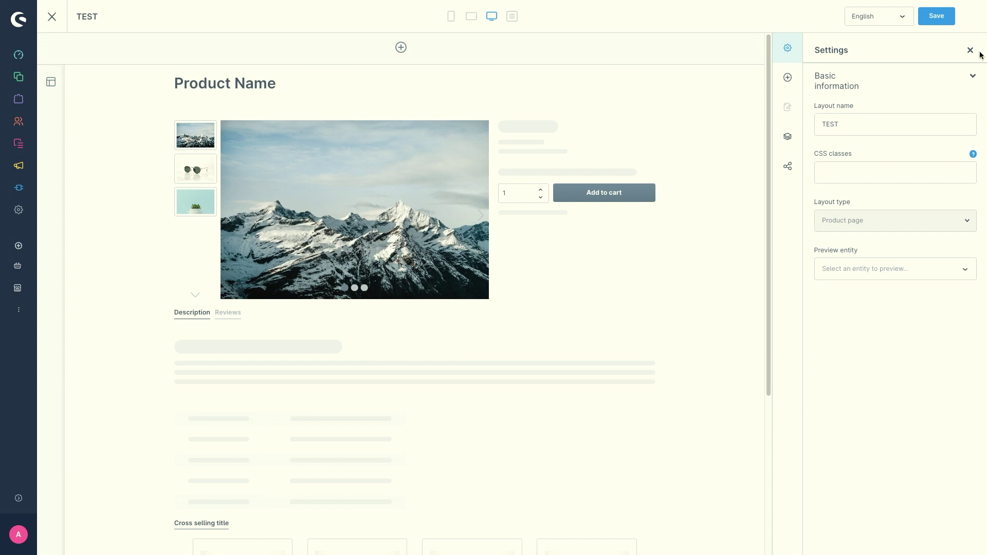
Step: Look through the Blocks, Navigator and Layout assignment panels, then close the sidebar
left_click(788, 78)
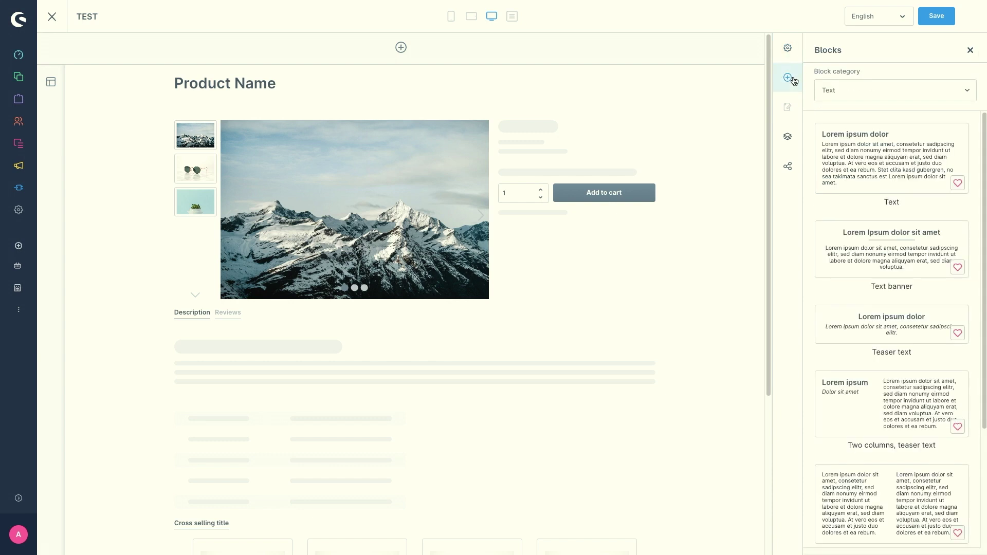
left_click(788, 136)
left_click(537, 327)
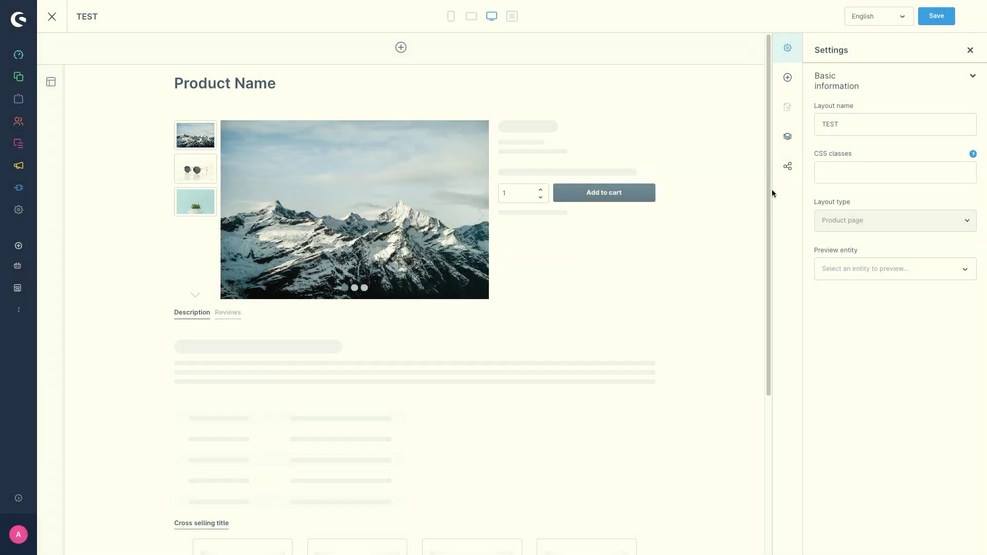
left_click(788, 136)
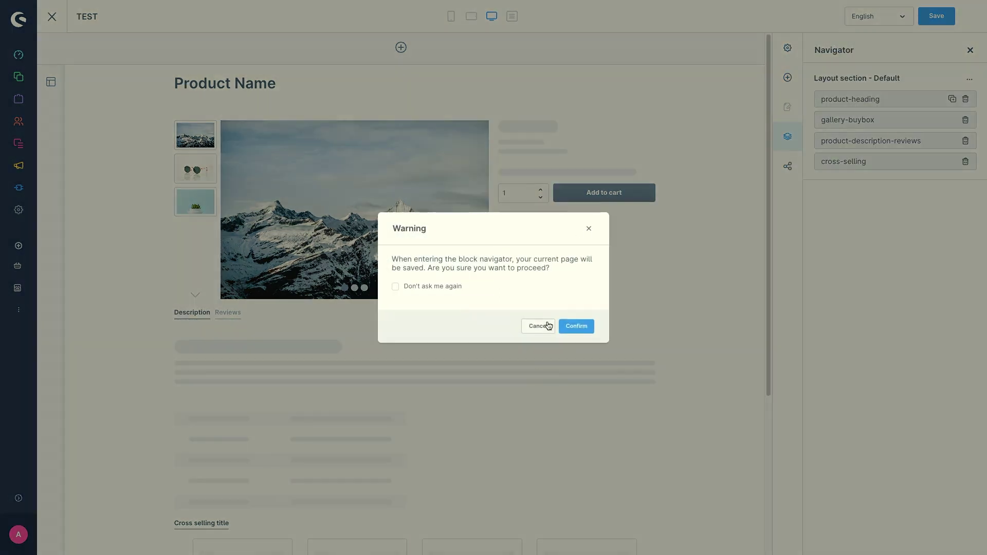
left_click(544, 327)
left_click(789, 171)
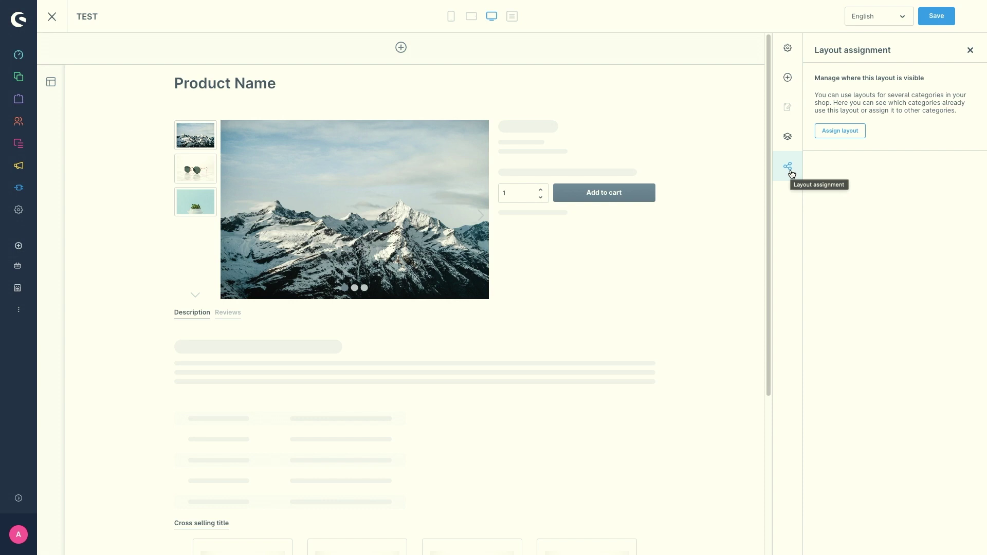
left_click(790, 173)
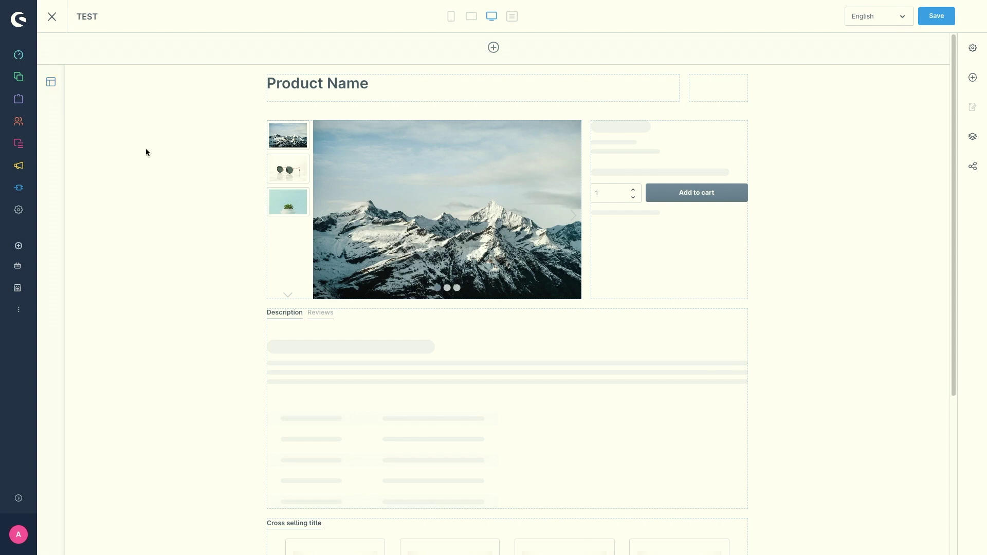
Step: Add an empty full-width section below the cross-selling section
scroll(196, 215, "down", 4)
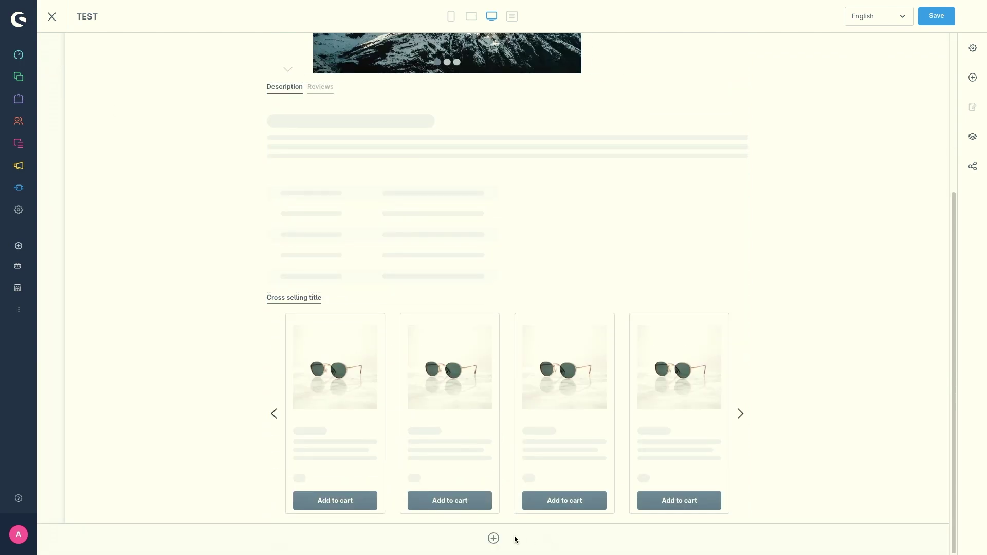
left_click(493, 539)
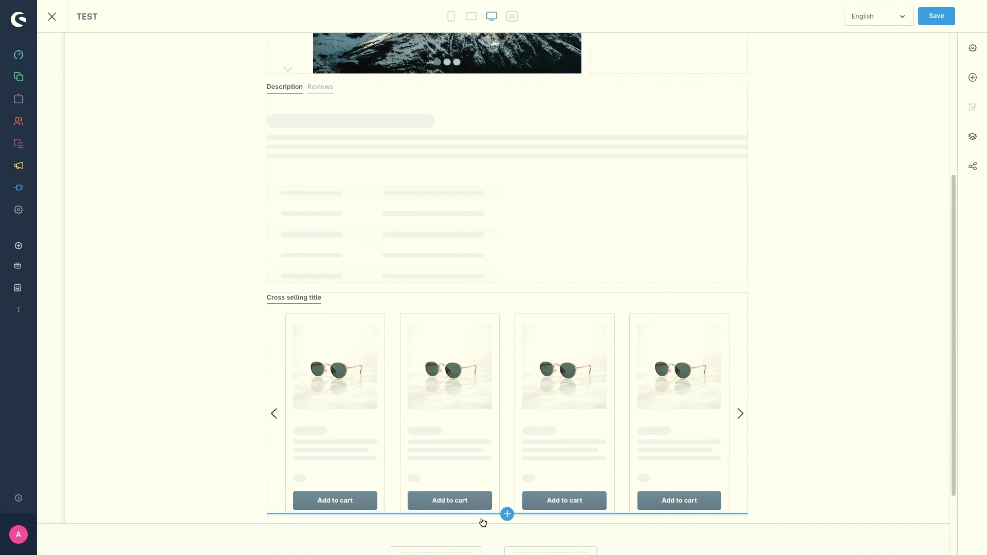
scroll(504, 509, "down", 2)
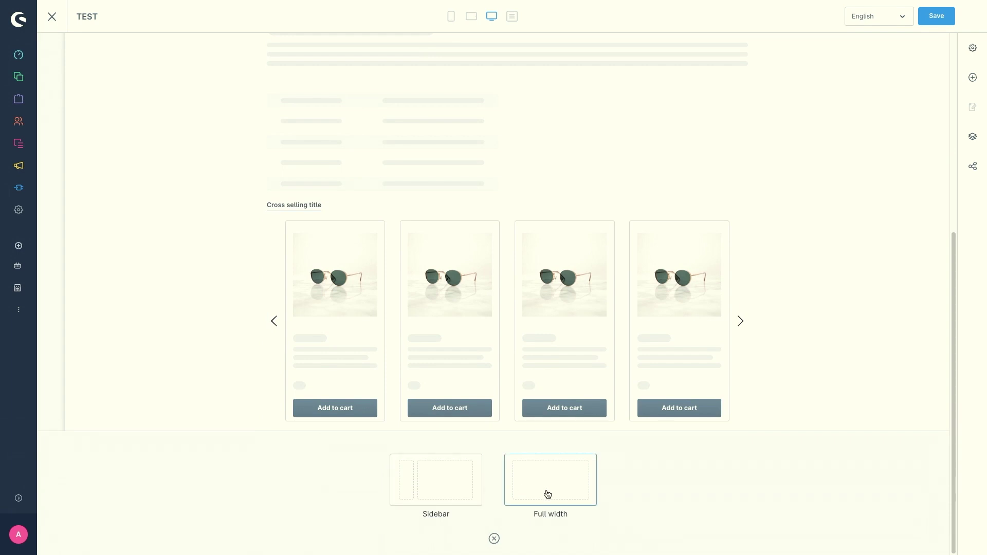
left_click(548, 494)
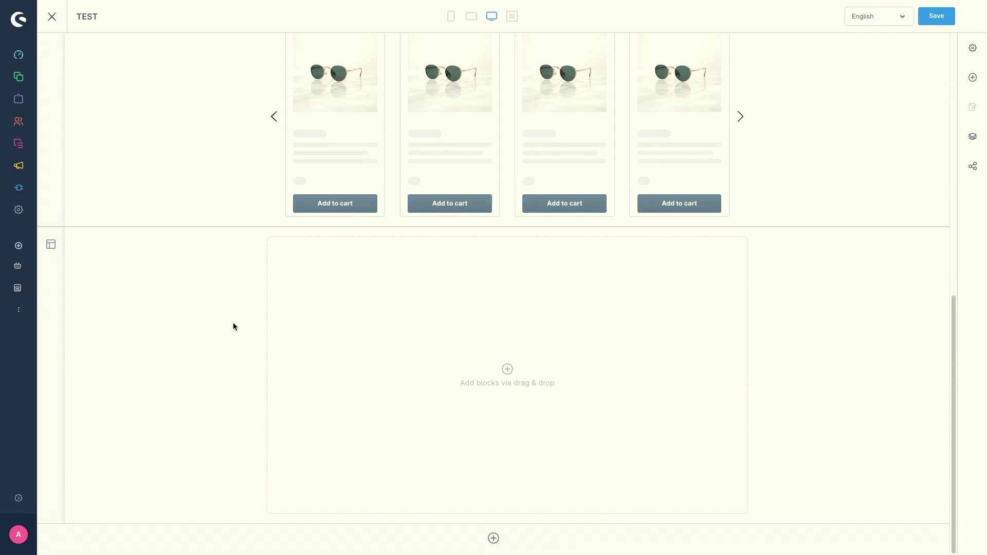
scroll(233, 324, "up", 10)
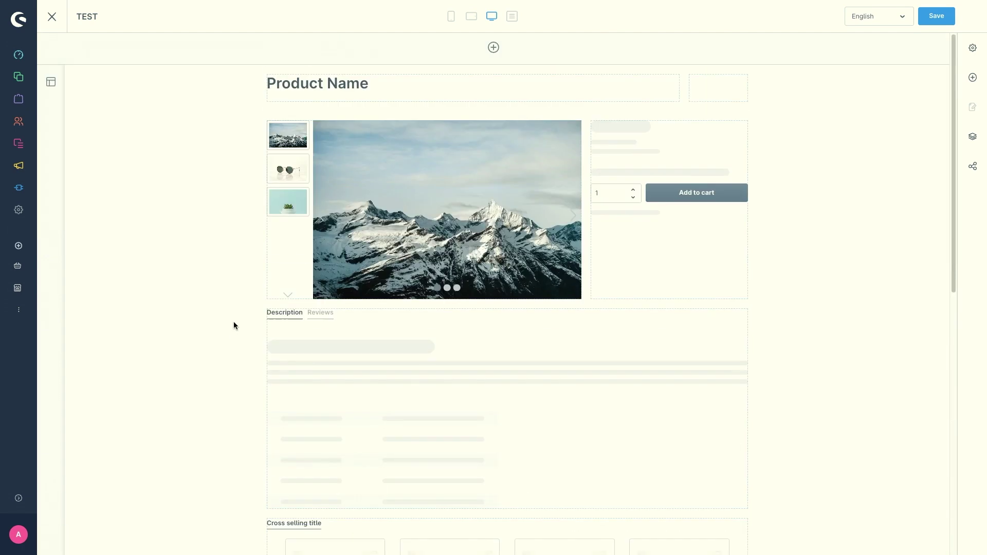
Step: Preview the TEST layout in mobile view, then switch back to desktop view
left_click(451, 17)
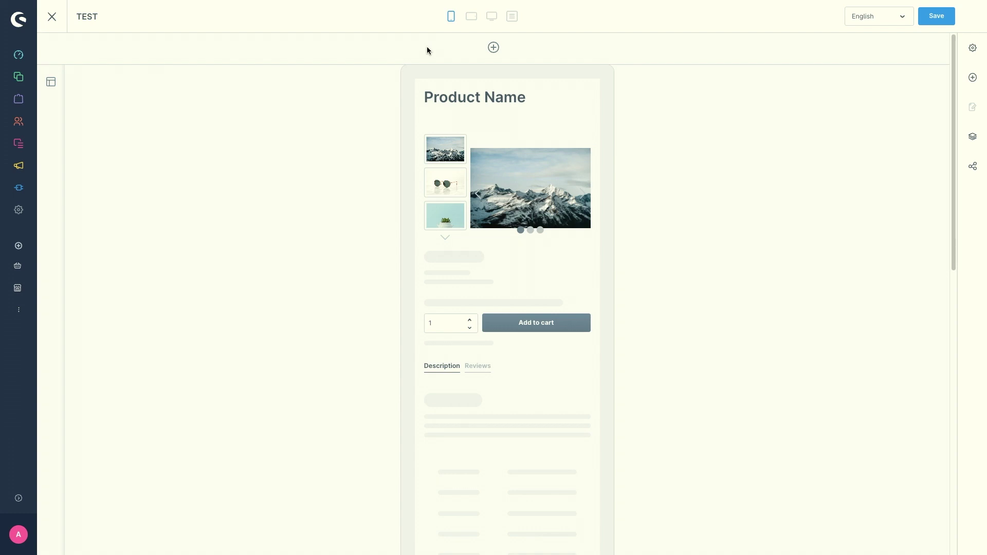
left_click(492, 16)
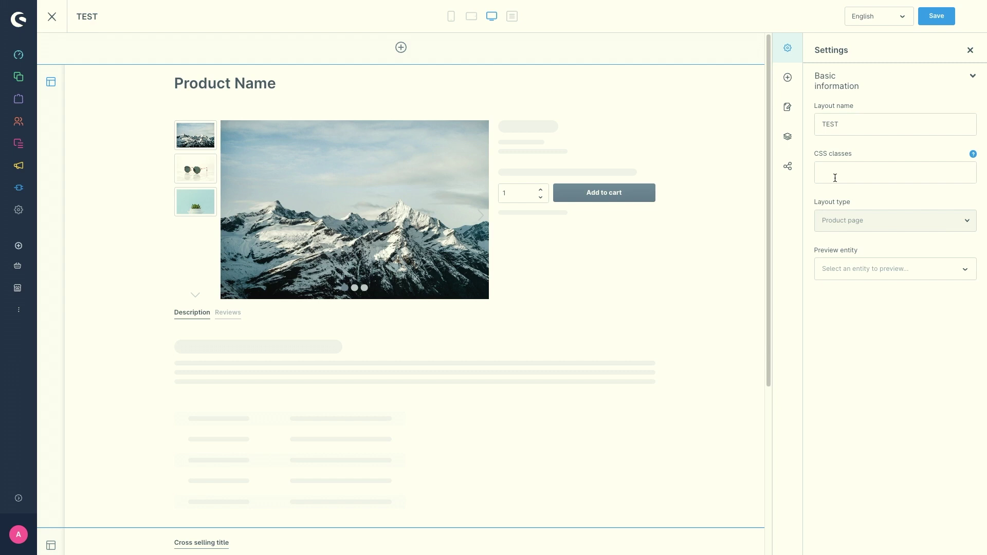
Step: Set the preview entity to the product TESt
mouse_move(848, 220)
left_click(856, 273)
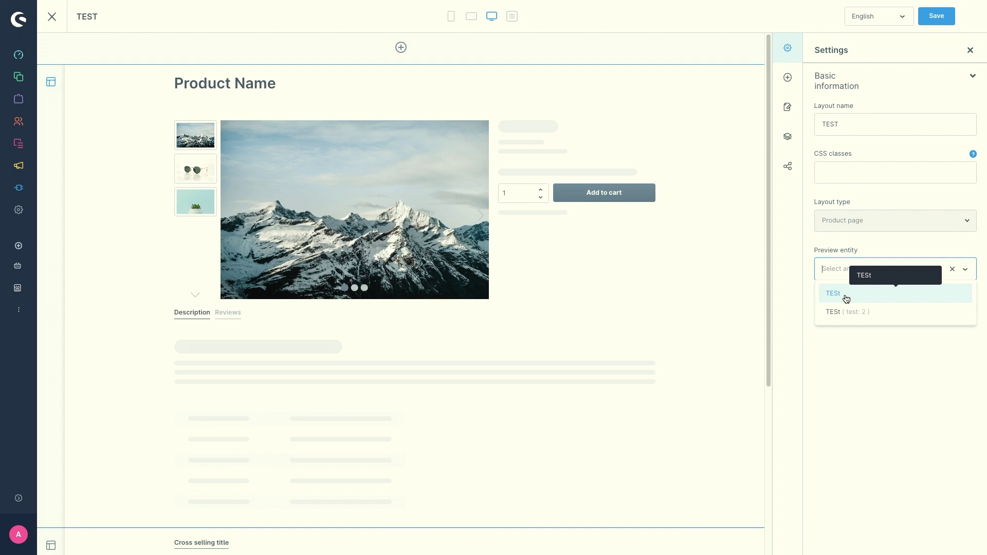
left_click(845, 294)
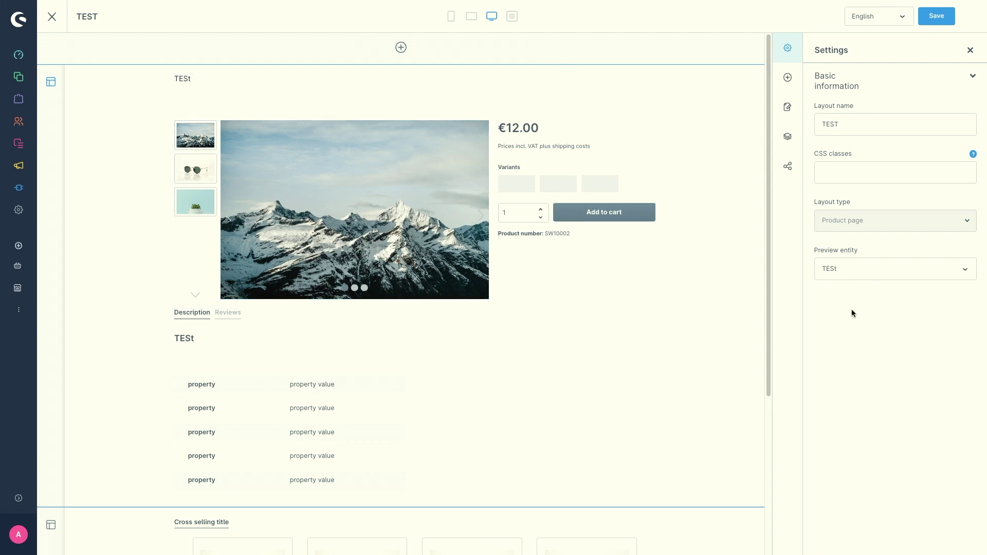
Step: Show the block library and scroll through the Text category blocks
left_click(787, 77)
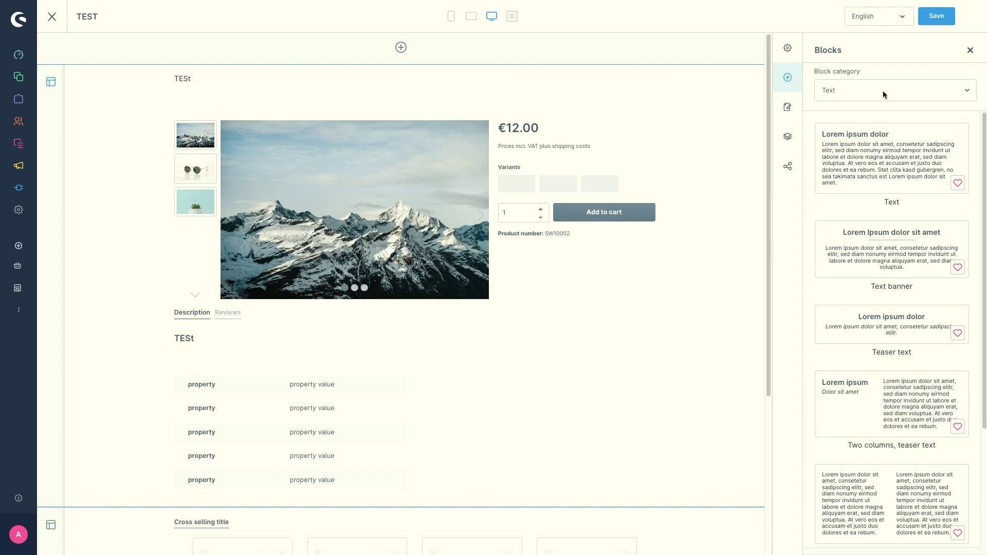
left_click(883, 90)
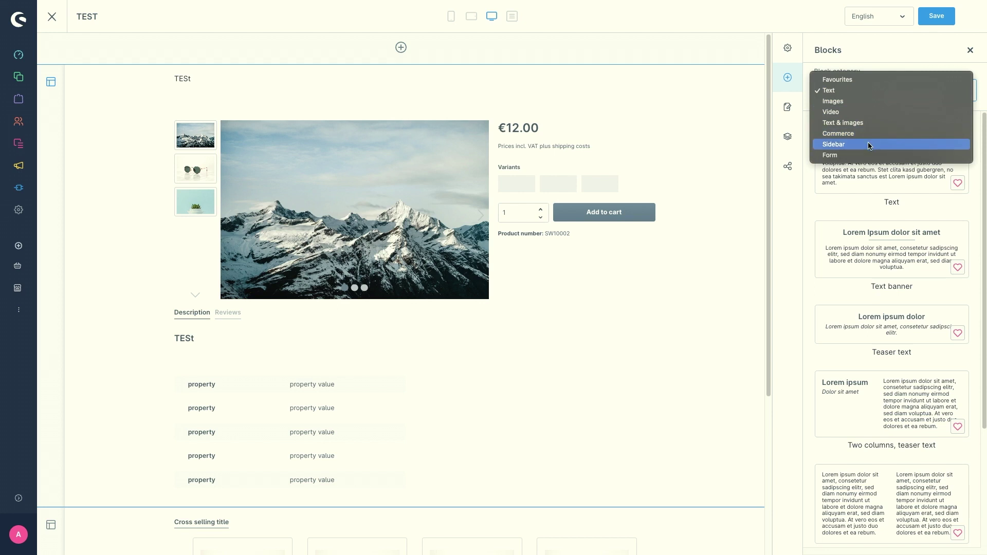
left_click(798, 220)
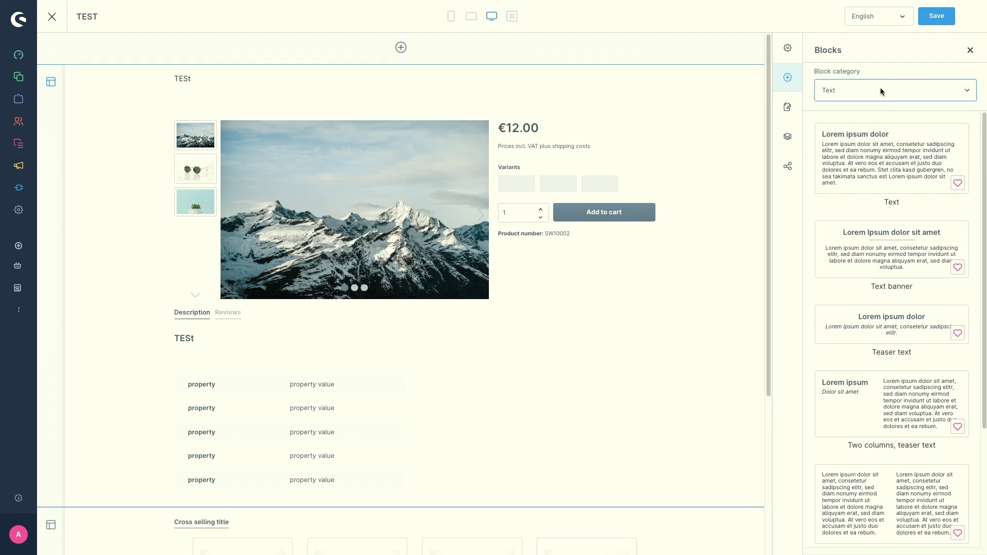
scroll(871, 183, "down", 3)
scroll(871, 183, "down", 1)
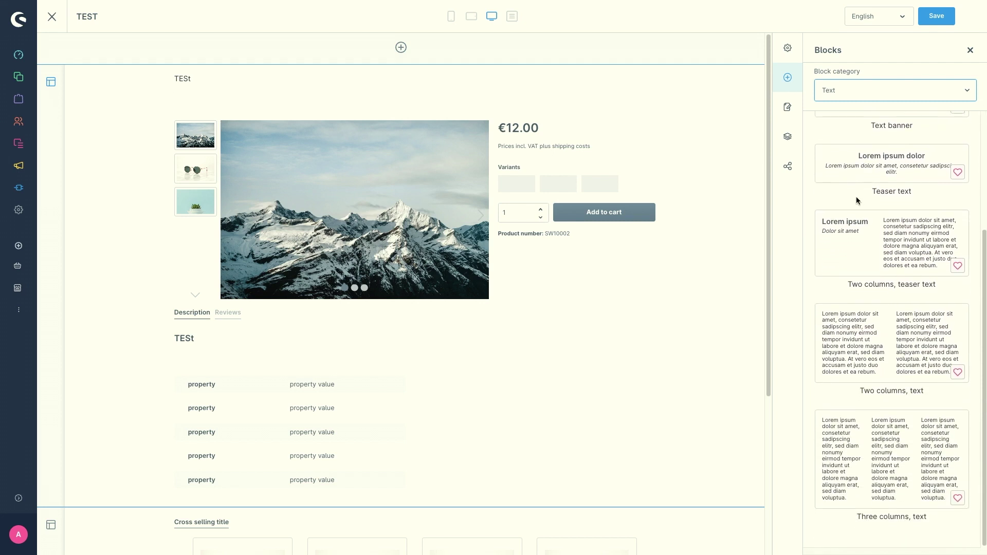
scroll(856, 200, "up", 4)
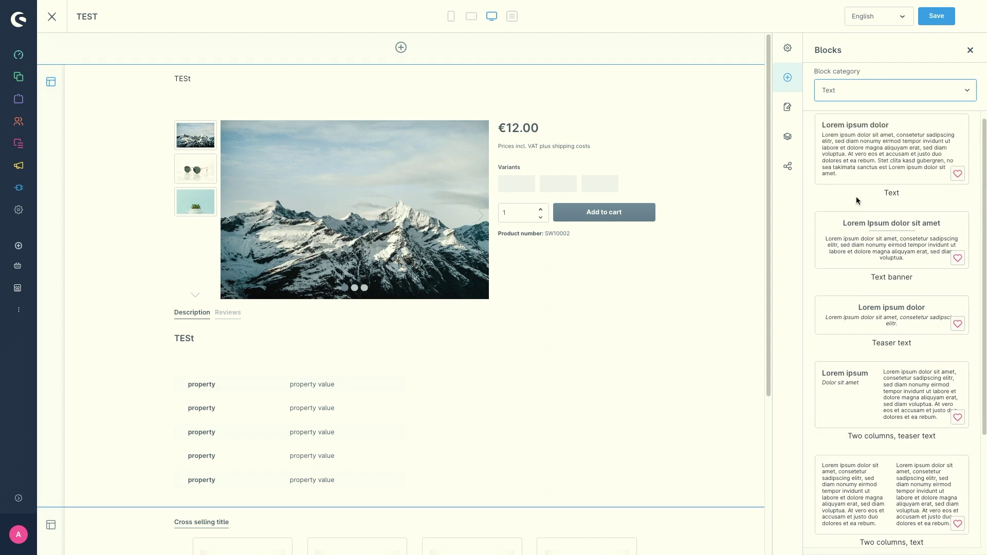
Step: Switch the block category through Images, Video and Sidebar
left_click(897, 91)
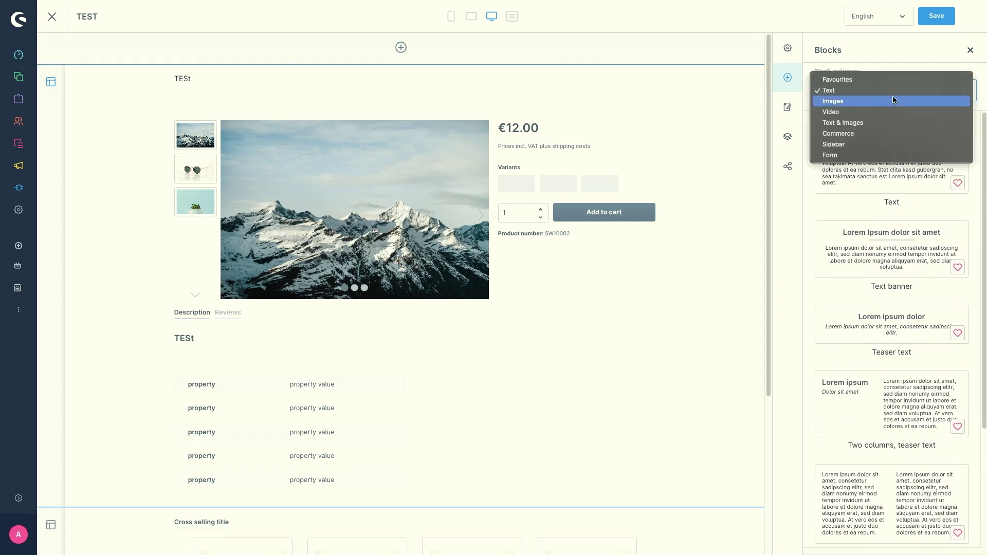
left_click(853, 102)
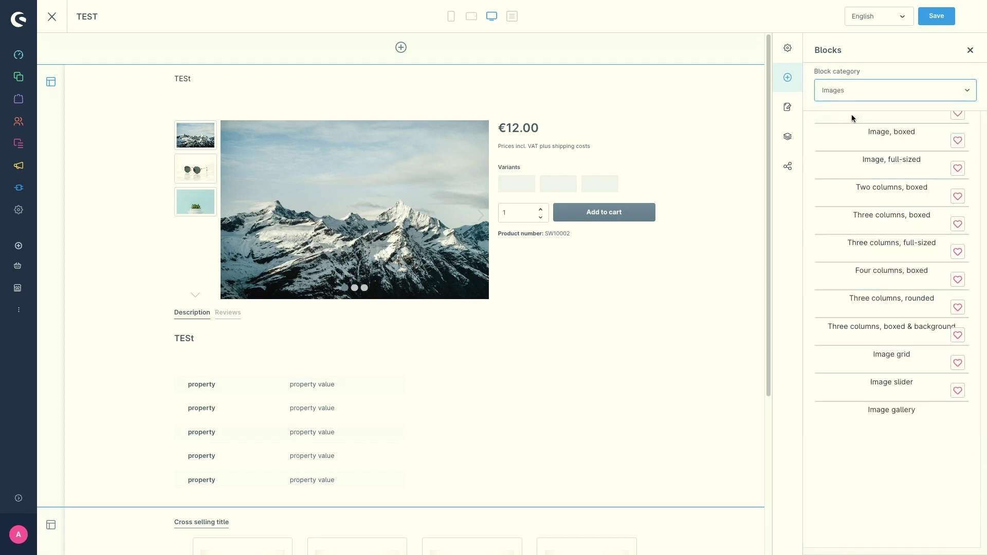
left_click(855, 95)
left_click(864, 91)
left_click(876, 90)
left_click(869, 122)
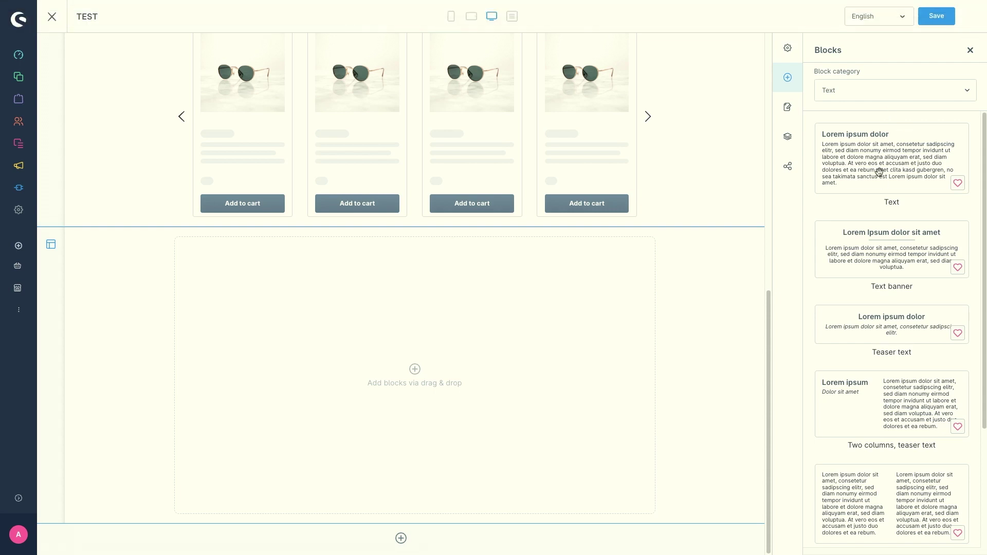
Step: Place a Text block in the empty new section and open its settings
left_click_drag(876, 170, 395, 389)
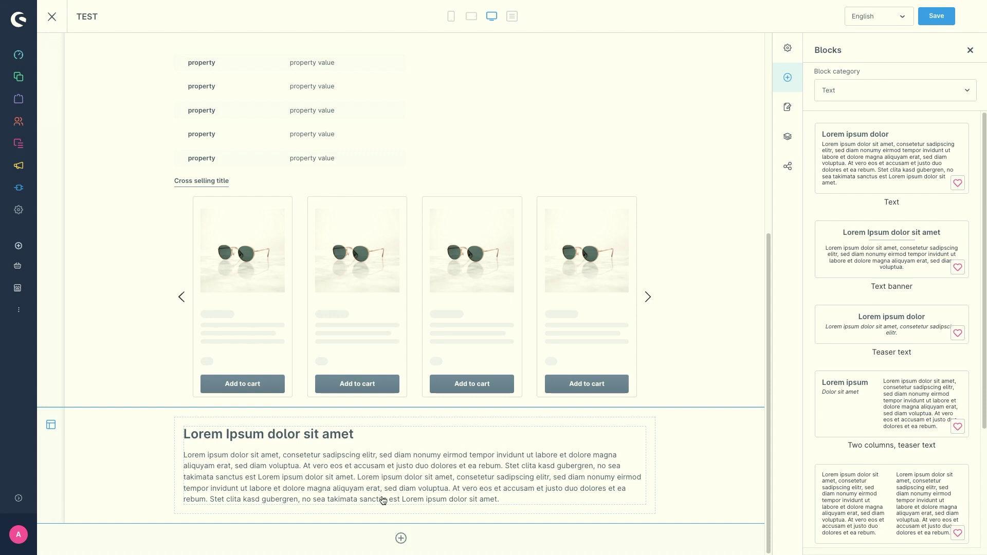
left_click(424, 455)
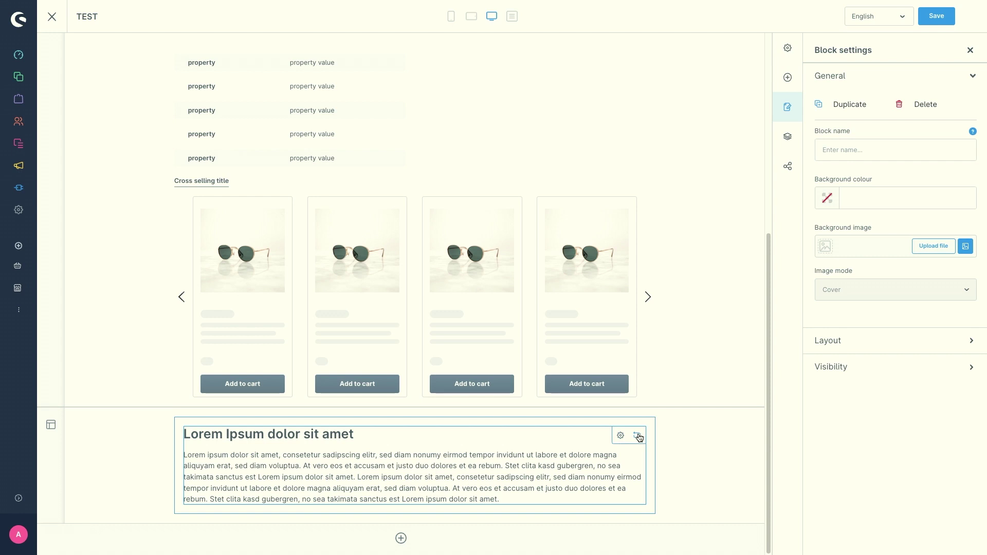
left_click(638, 437)
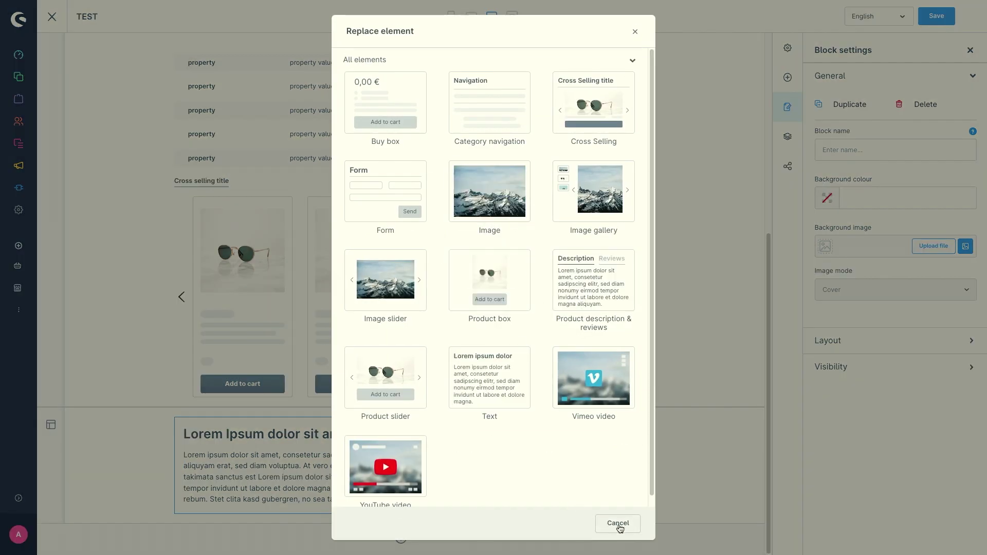
left_click(618, 524)
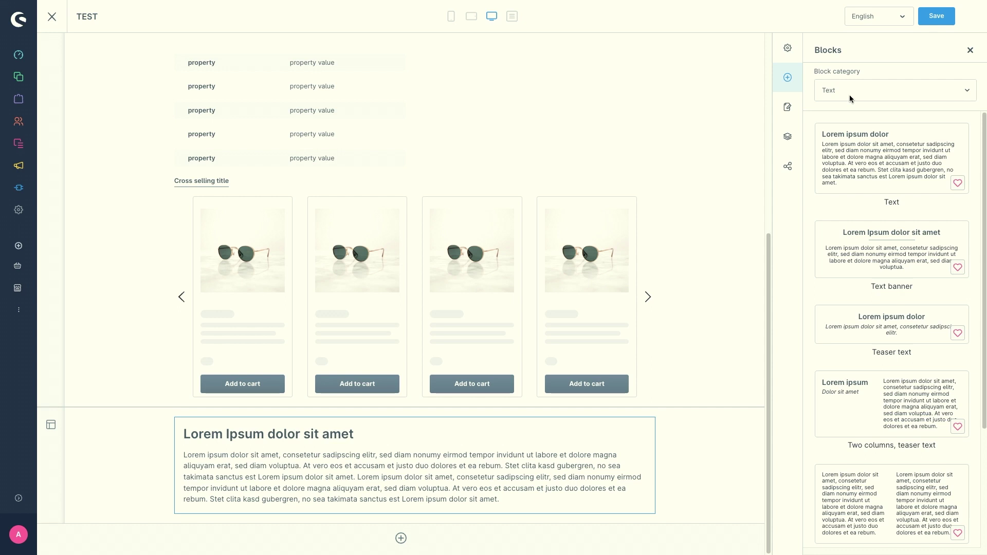
left_click(787, 107)
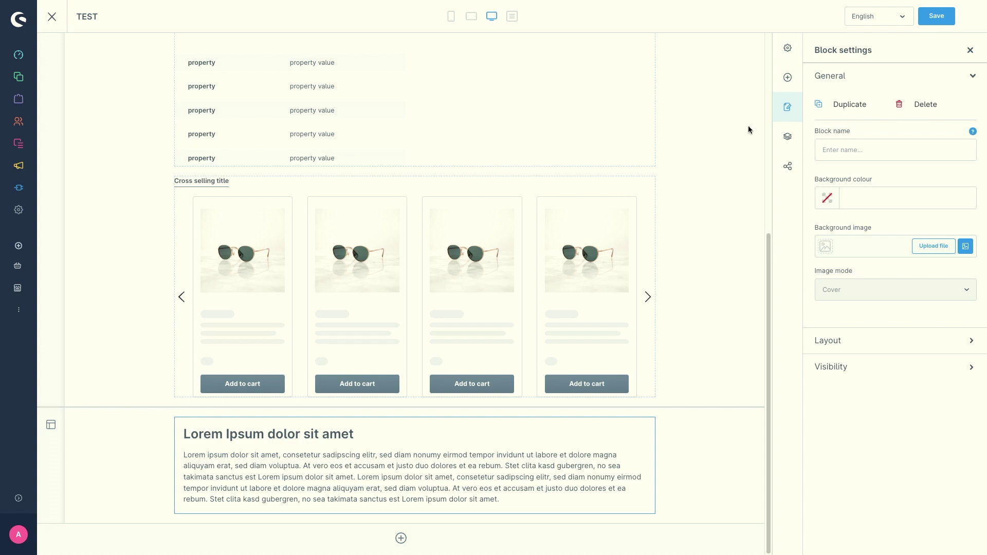
left_click(602, 440)
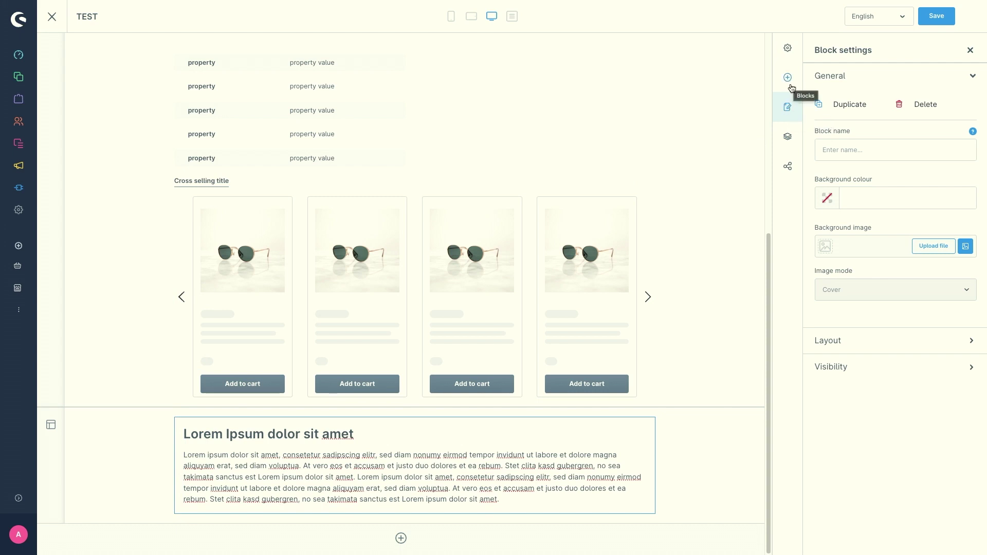
left_click(792, 109)
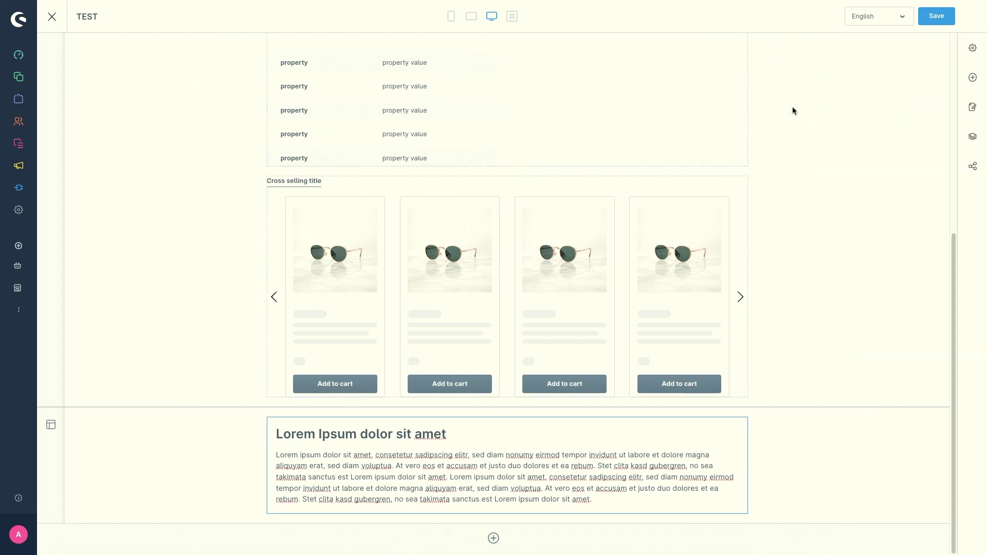
left_click(971, 107)
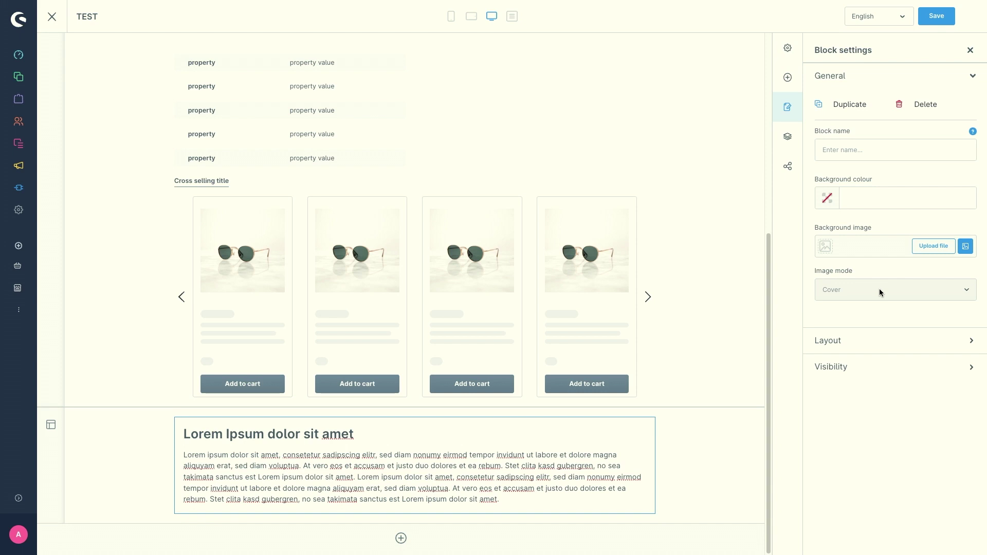
left_click(841, 349)
scroll(867, 340, "down", 2)
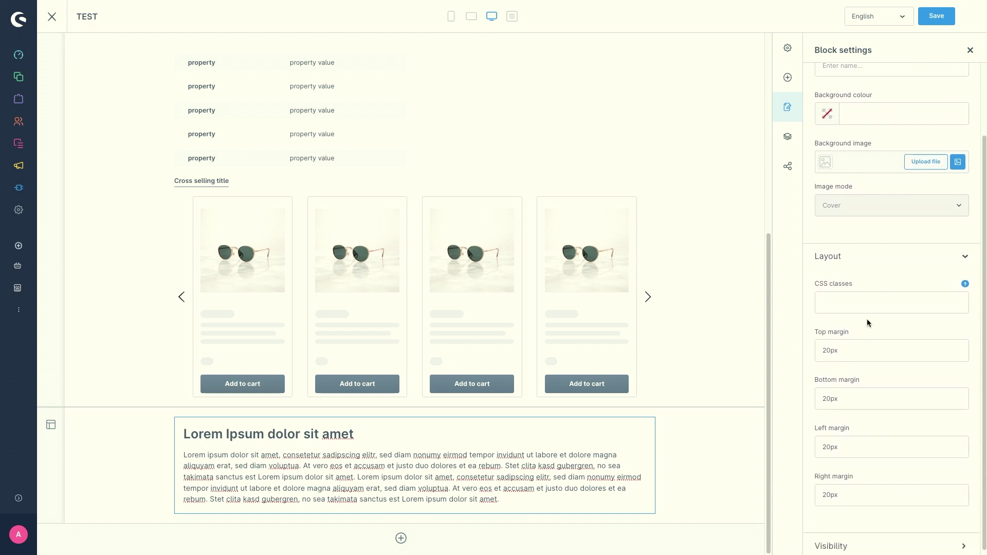
scroll(867, 330, "down", 1)
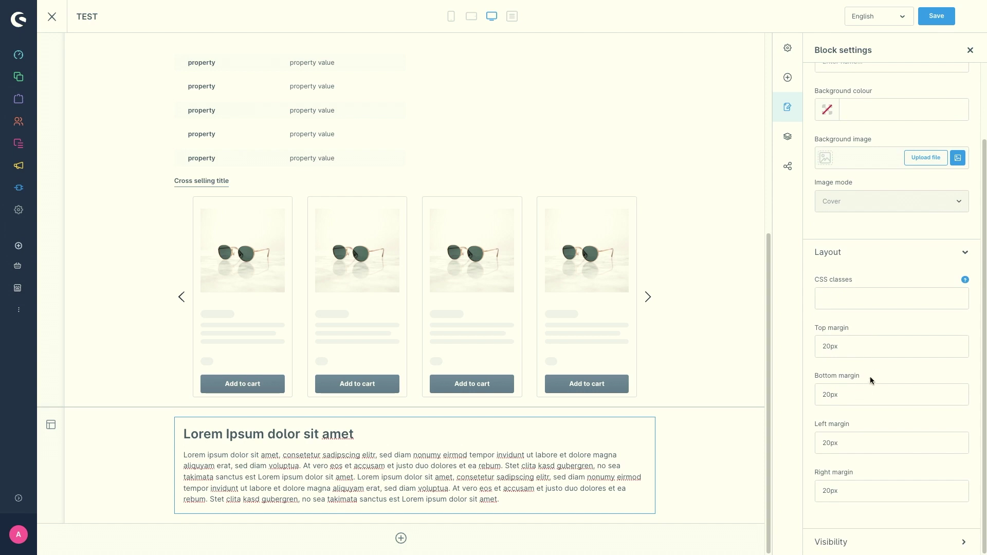
scroll(866, 415, "up", 3)
left_click(866, 343)
left_click(853, 369)
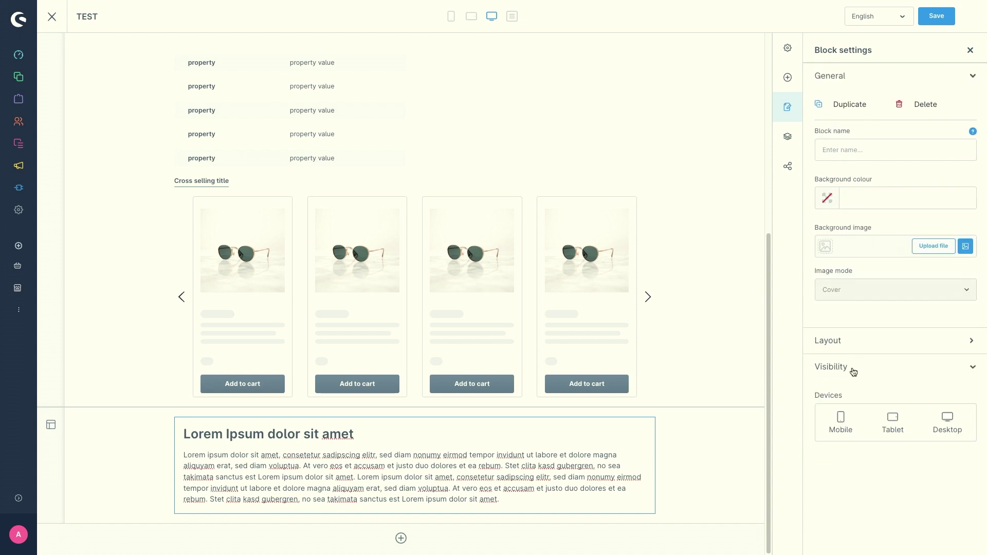
left_click(893, 419)
left_click(893, 418)
left_click(861, 367)
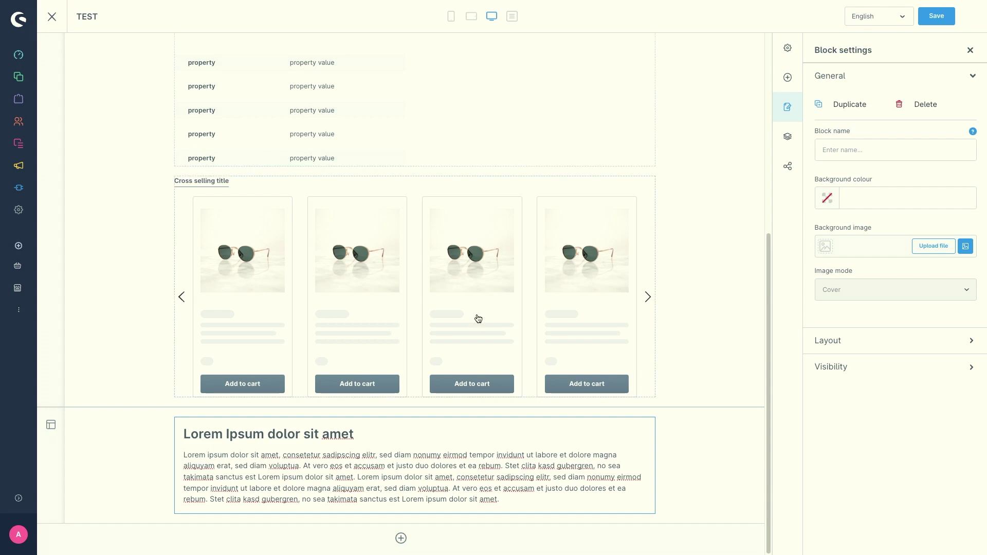
Step: Bring up the section settings for the Lorem Ipsum text section
left_click(51, 425)
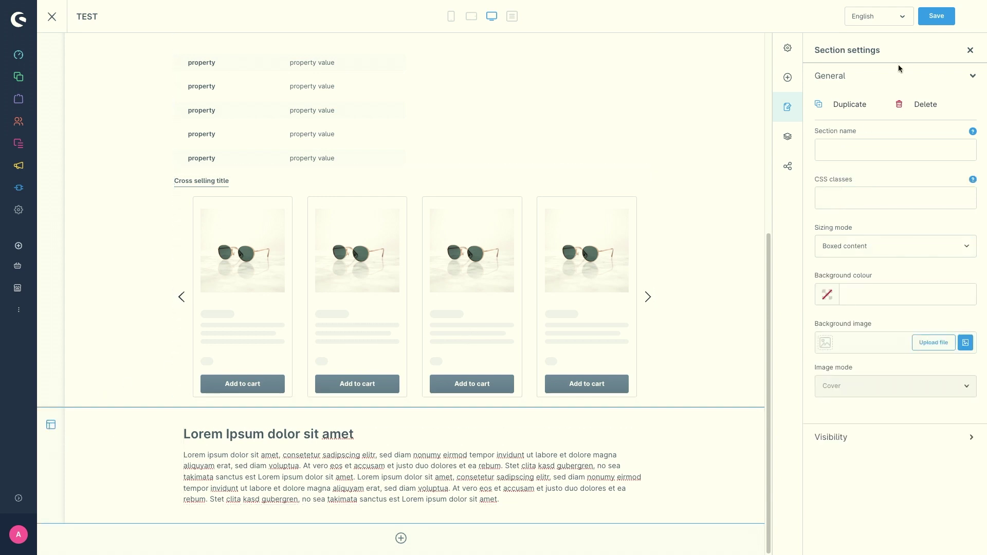
left_click(787, 107)
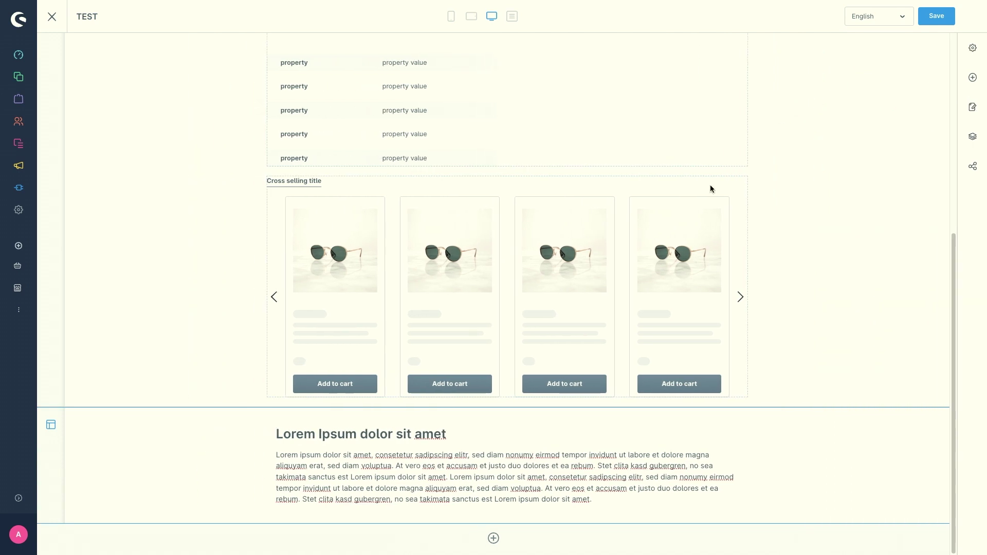
left_click(972, 107)
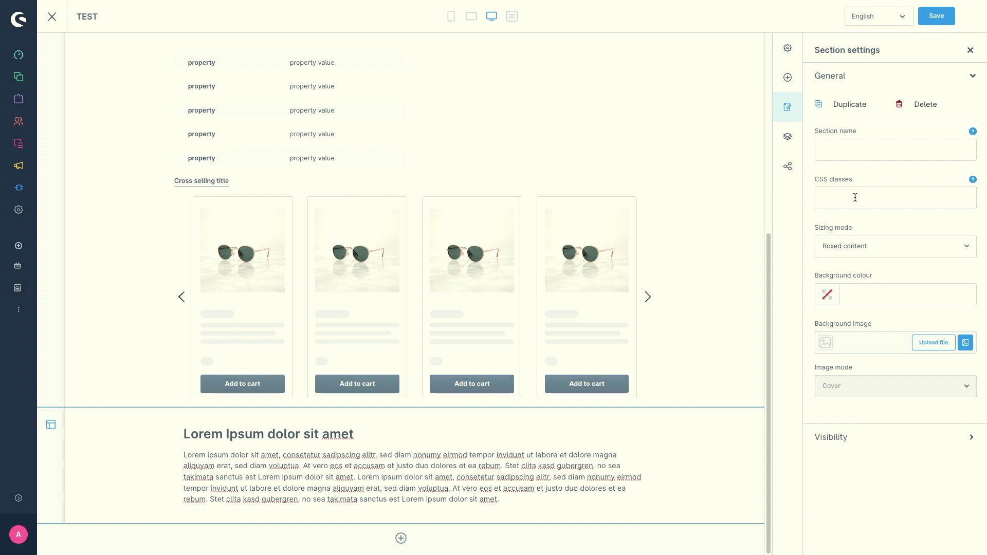
Step: Keep Boxed sizing mode and toggle Mobile and Tablet visibility off, then back on
left_click(884, 245)
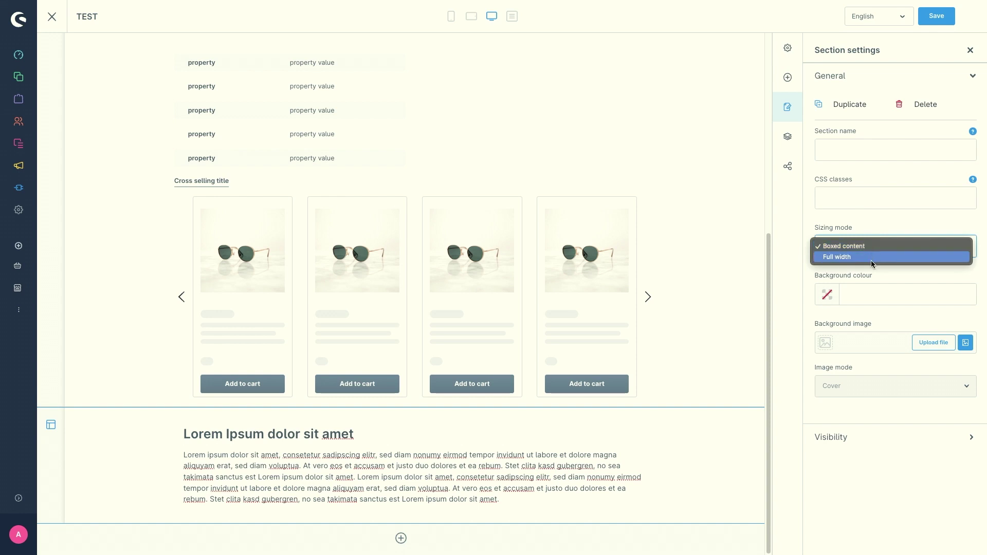
left_click(883, 244)
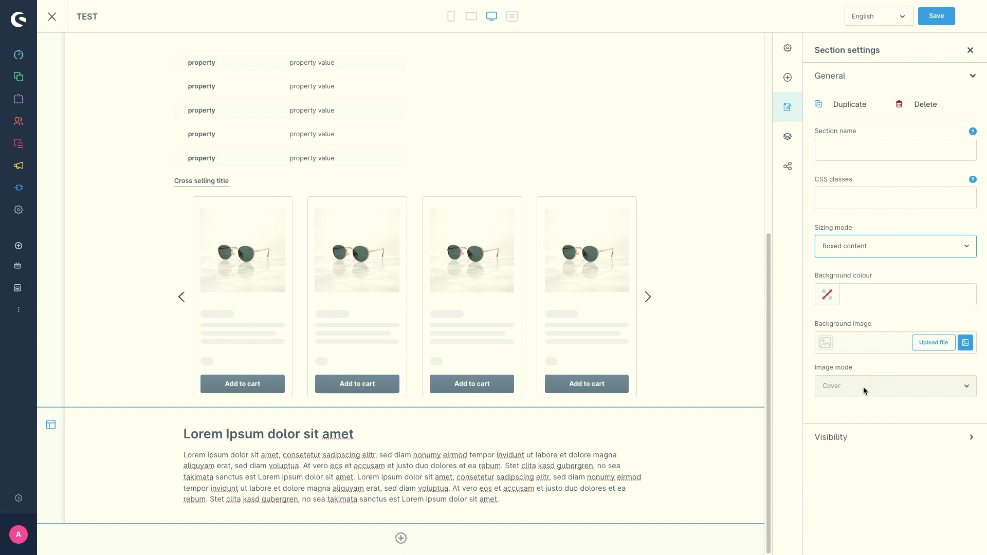
left_click(852, 442)
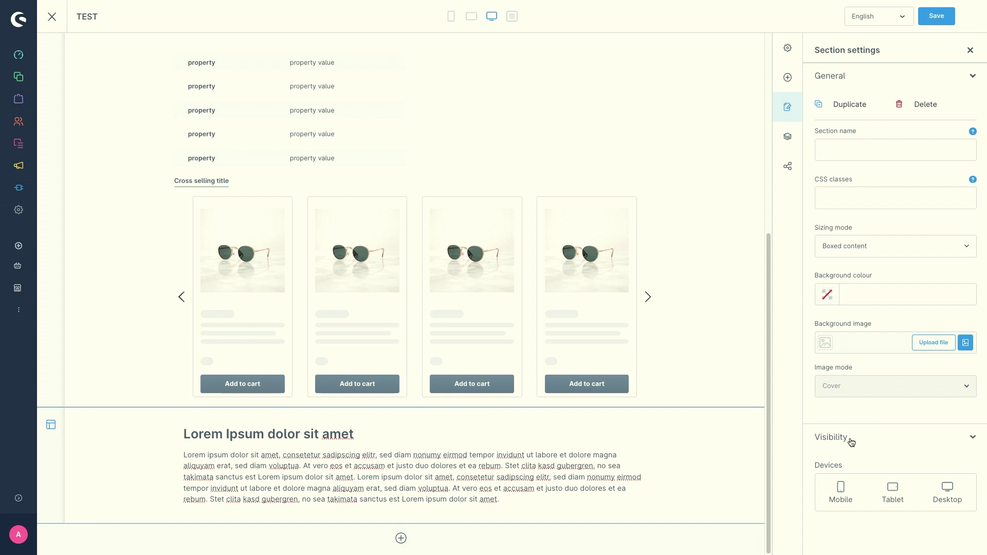
left_click(845, 491)
left_click(891, 491)
left_click(850, 489)
left_click(893, 491)
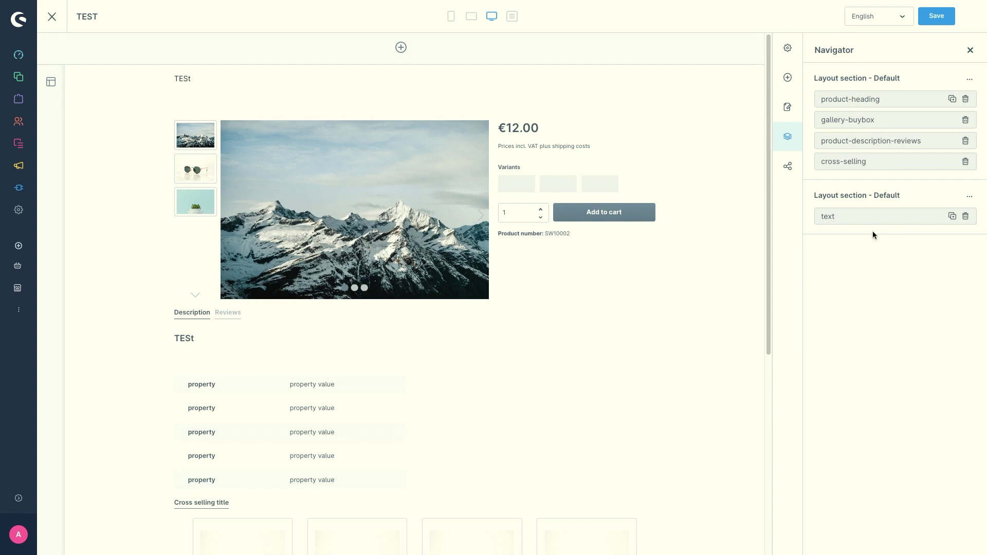
Step: Reorder gallery-buybox, duplicate then delete product-heading, and view the layout assignment
mouse_move(881, 119)
left_mouse_down()
mouse_move(879, 154)
mouse_move(881, 117)
mouse_move(872, 128)
left_mouse_up()
left_click(951, 99)
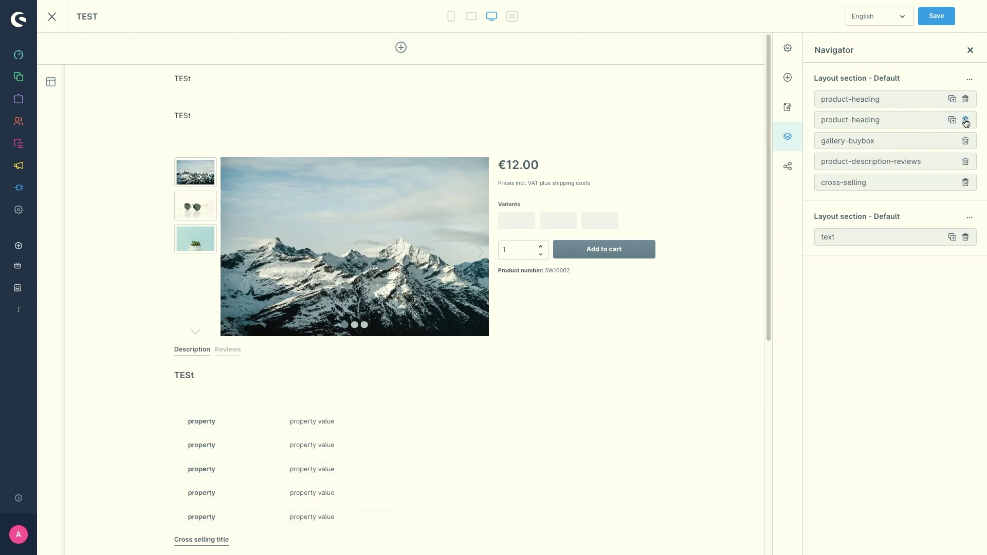
left_click(965, 120)
left_click(787, 166)
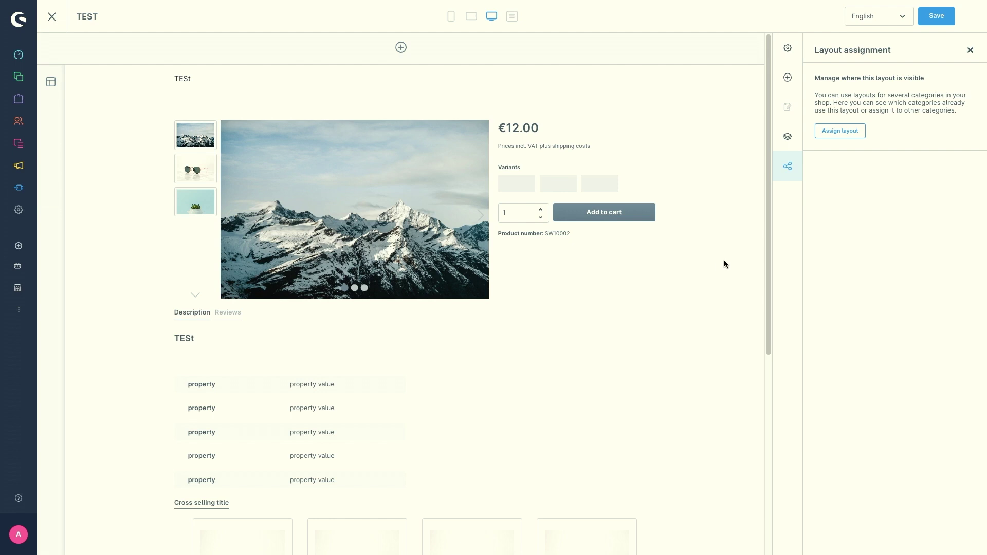
Step: Assign the TEST layout to the product TESt via Assign layout and apply it
left_click(845, 131)
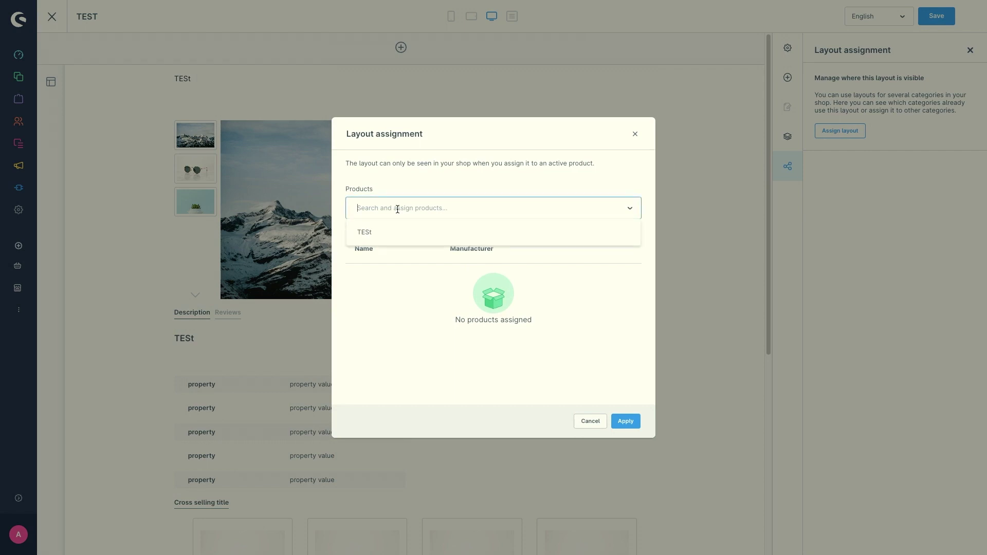
left_click(371, 233)
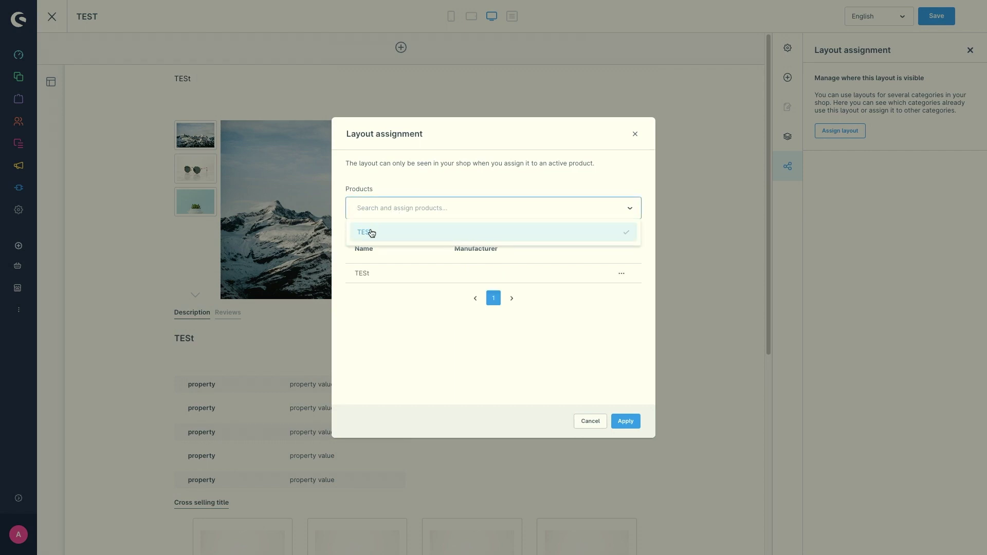
left_click(437, 314)
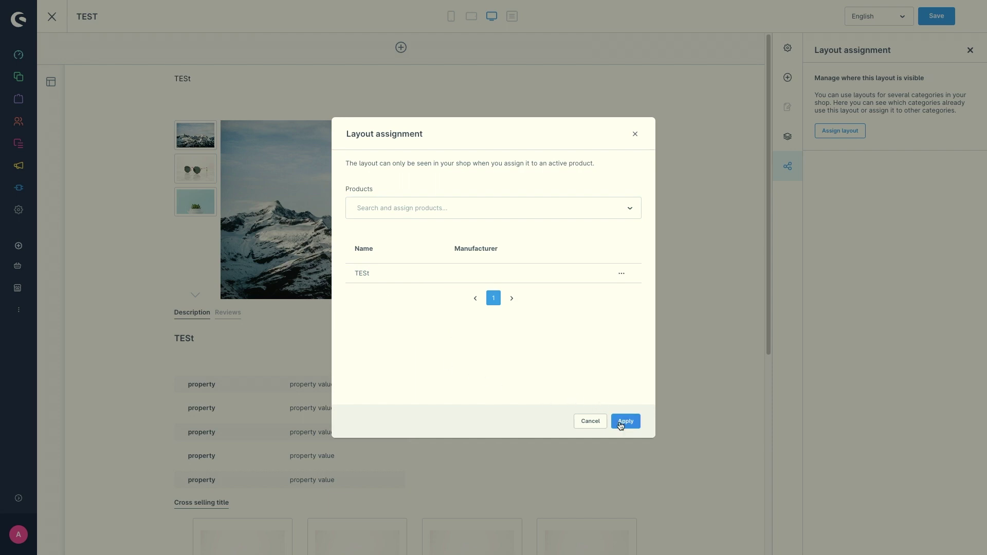
left_click(619, 421)
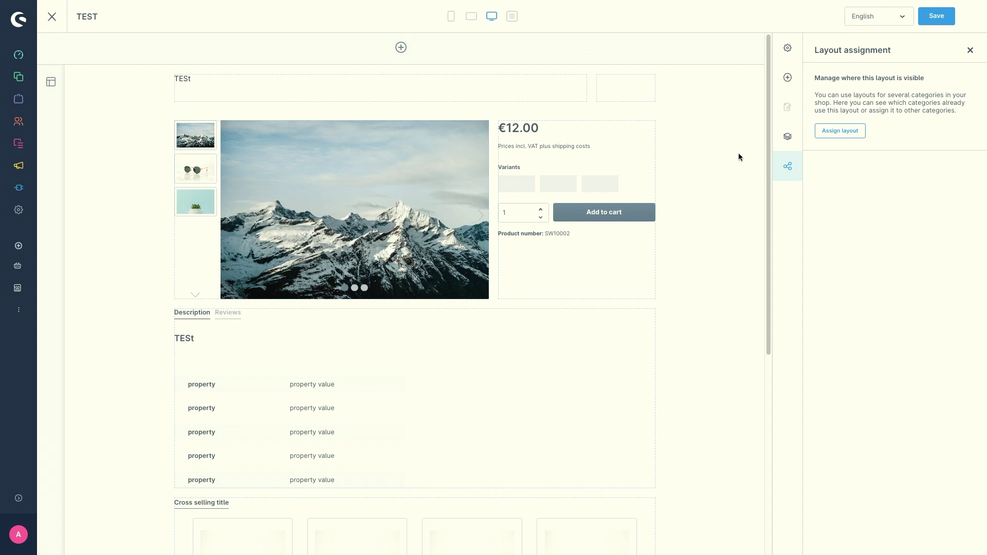
left_click(50, 83)
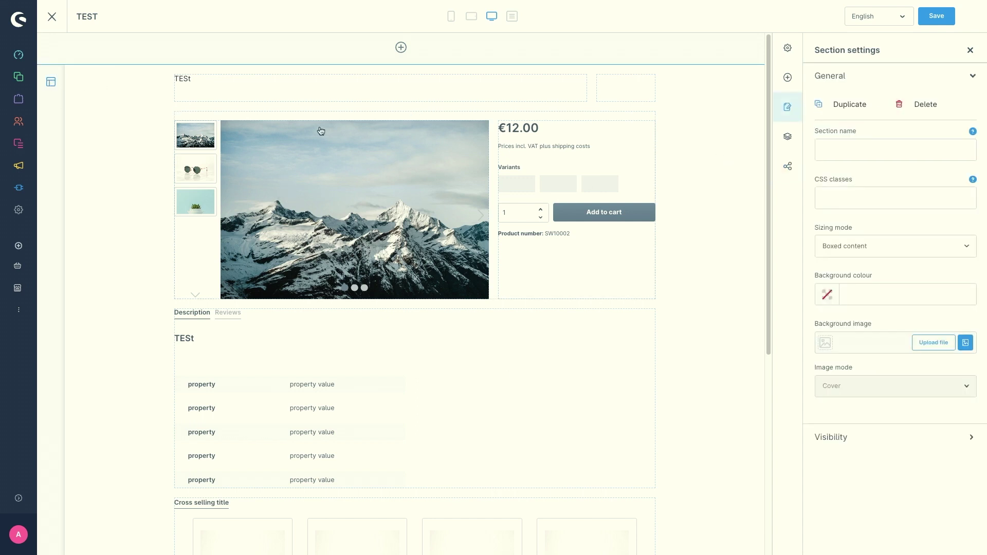
left_click(923, 106)
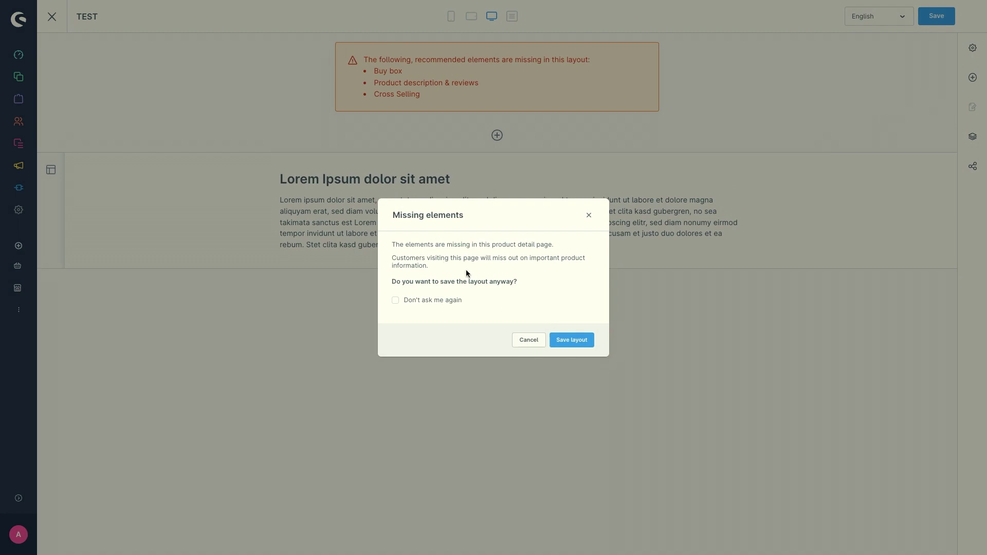
left_click(533, 341)
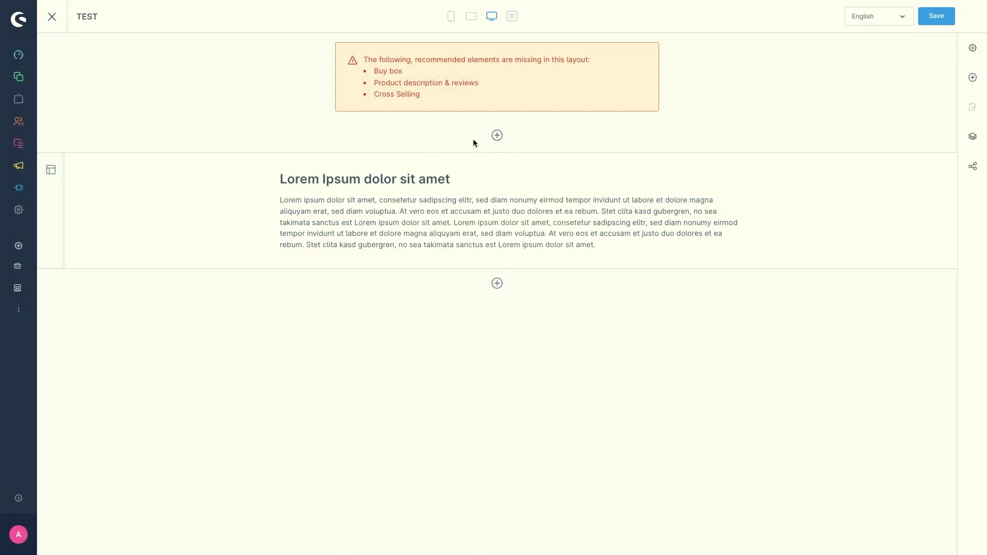
left_click(934, 17)
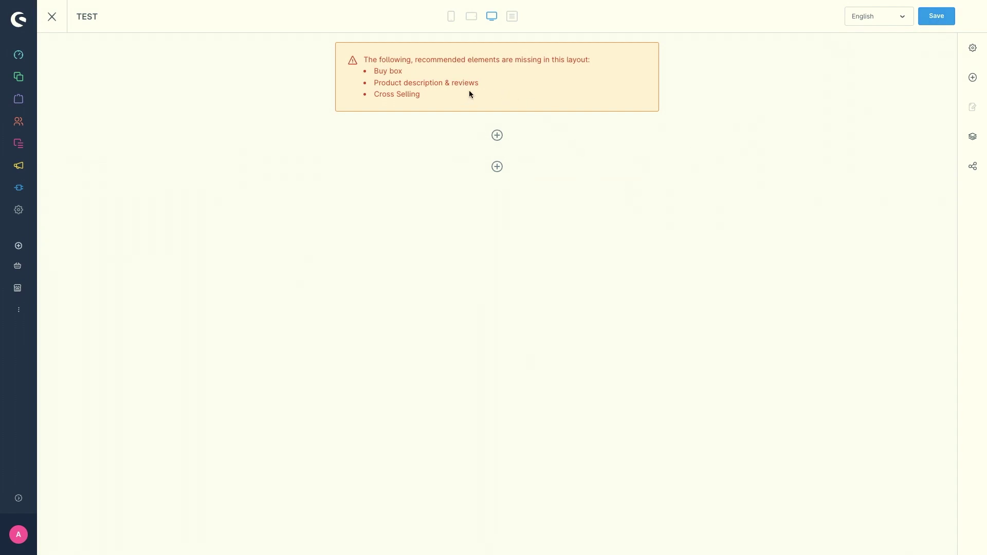
left_click_drag(364, 60, 420, 90)
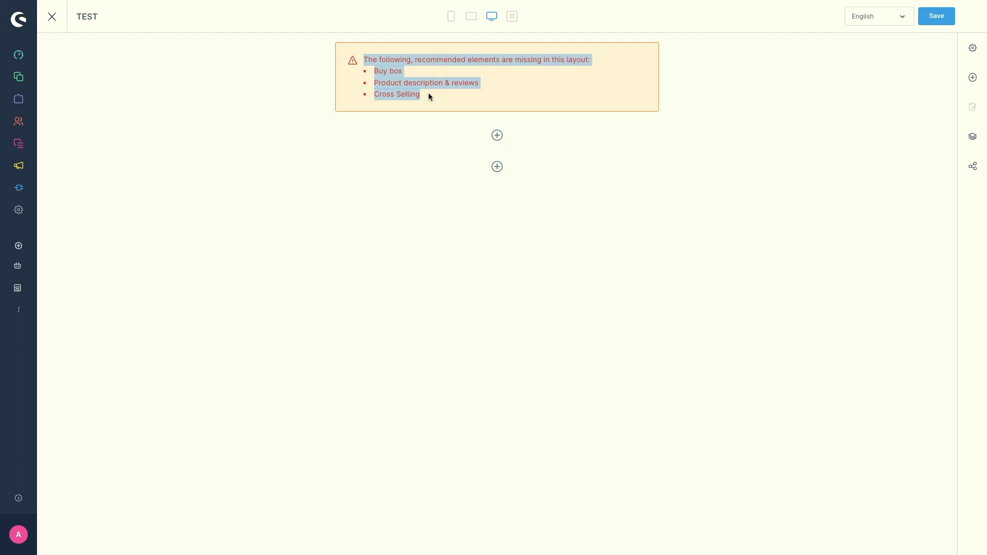
left_click(545, 116)
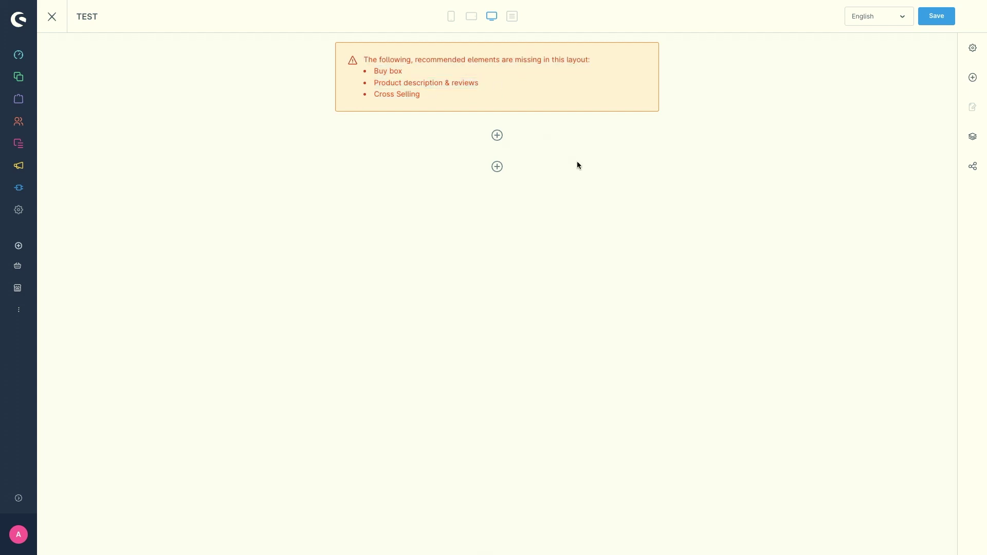